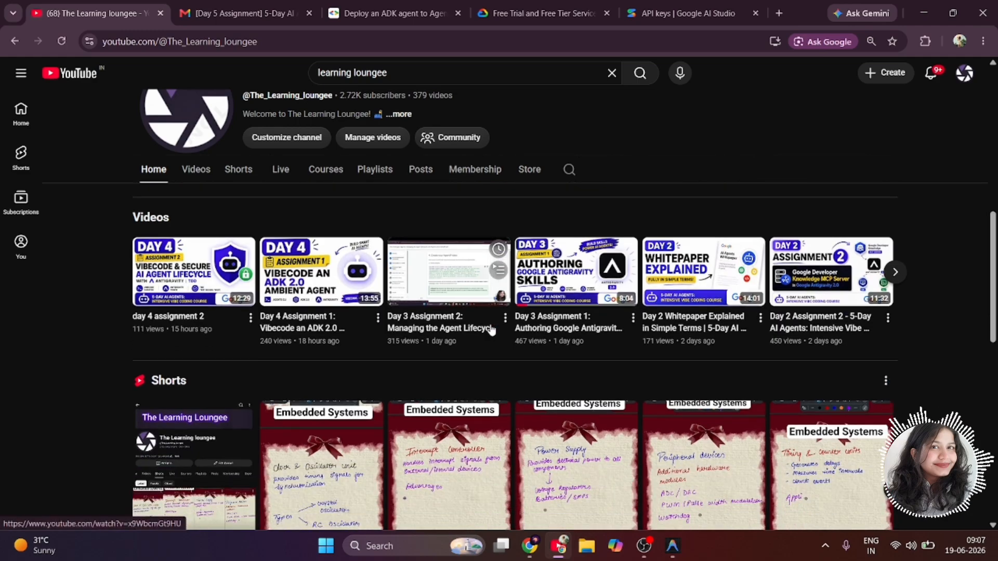
# Open the channel's full playlist for the 5-Day AI Agents: Intensive Vibe Coding Course and look through its videos
pyautogui.scroll(8, 491, 330)
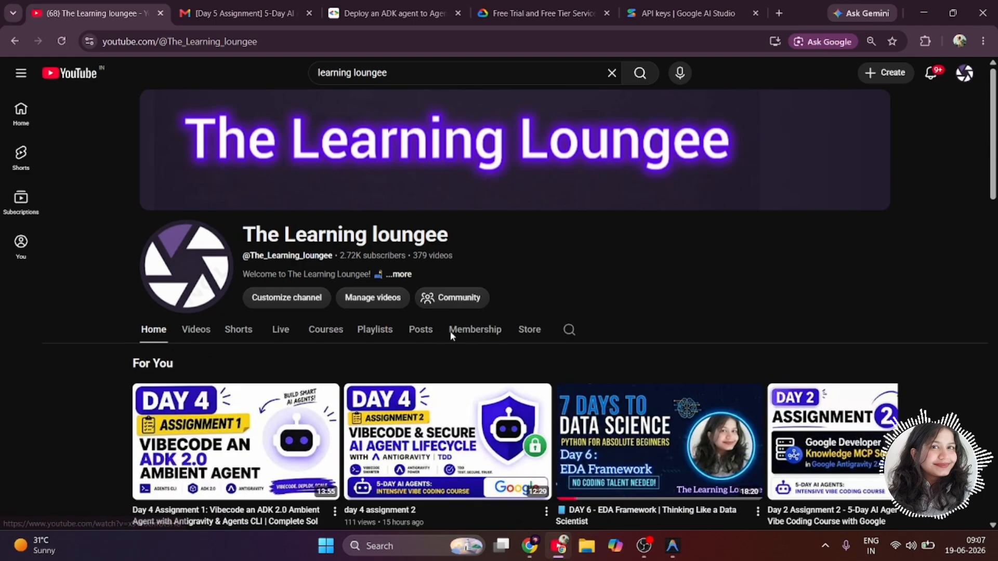
pyautogui.click(373, 342)
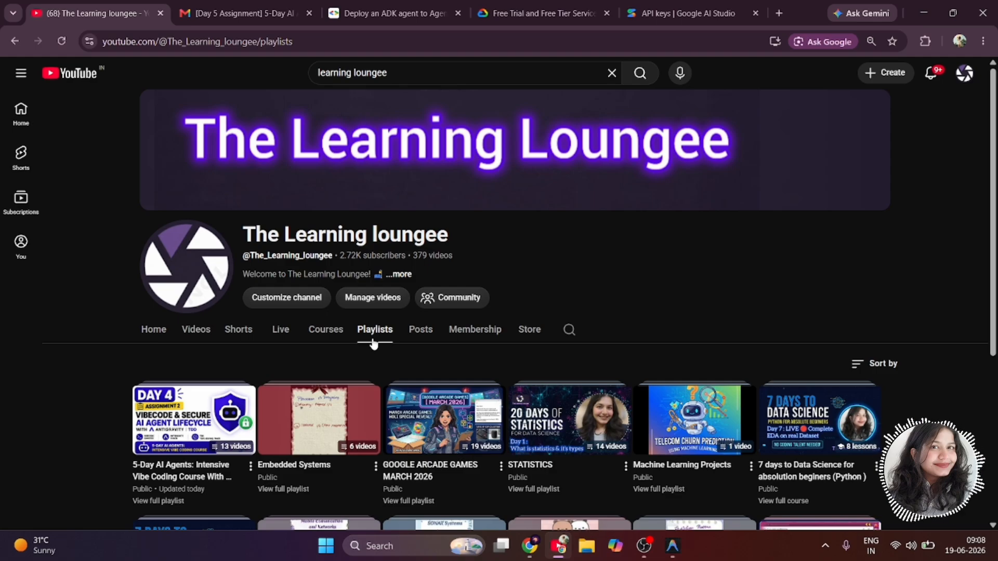
pyautogui.click(171, 502)
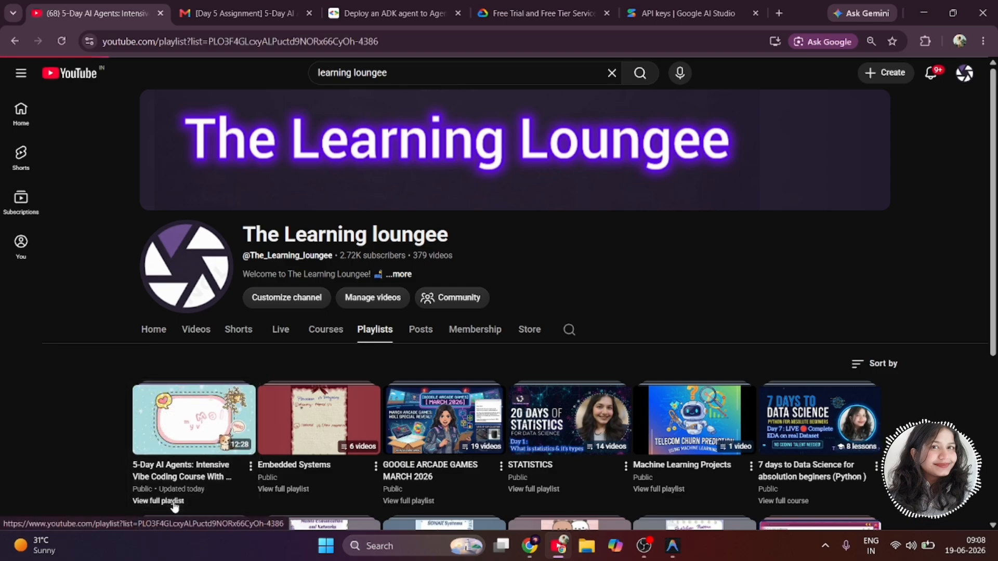
pyautogui.scroll(-2, 446, 336)
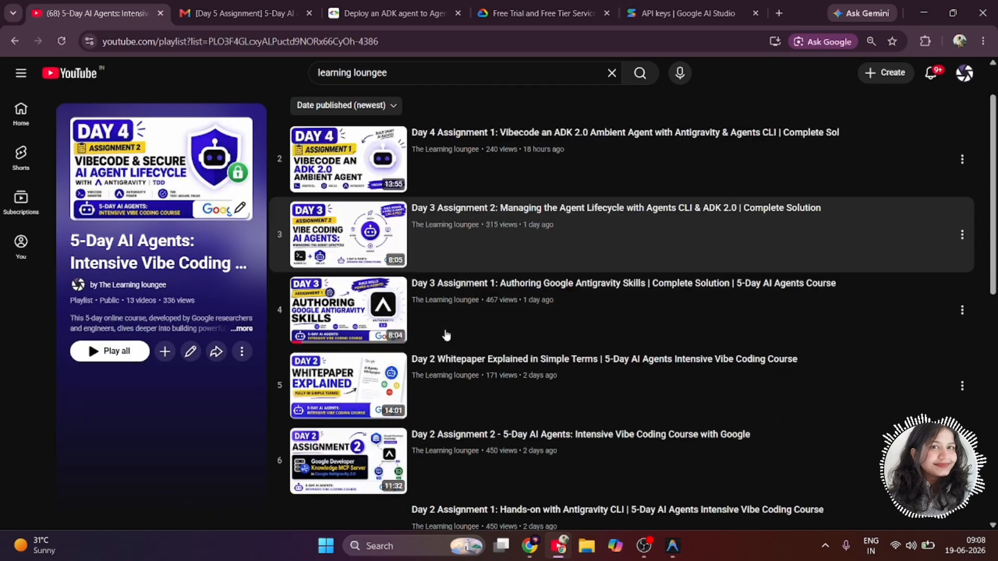
pyautogui.scroll(-10, 446, 336)
pyautogui.scroll(12, 446, 335)
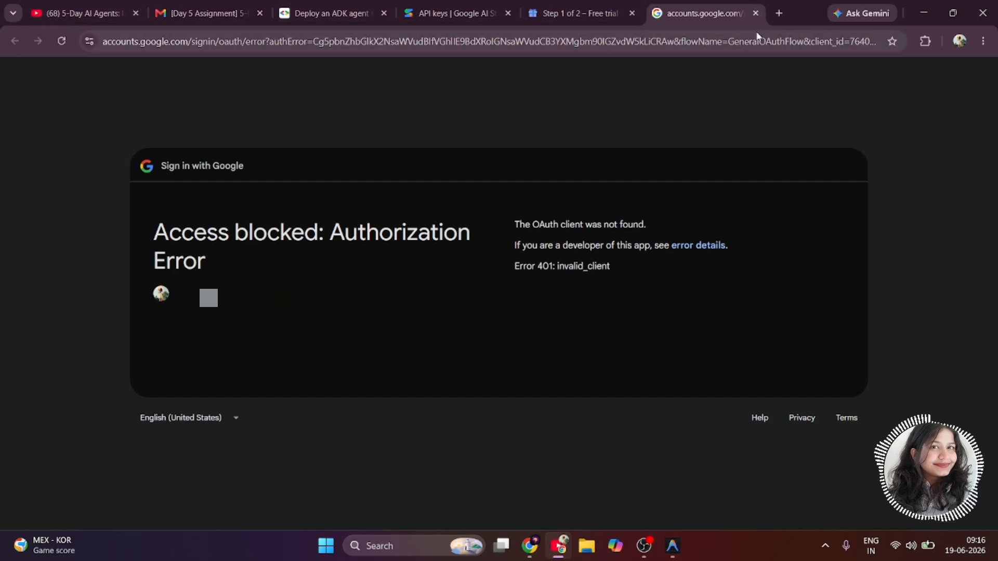
# Try to start the Google Cloud free trial with India as country and UPI: QR code as payment method, then check the payments profile options
pyautogui.click(756, 13)
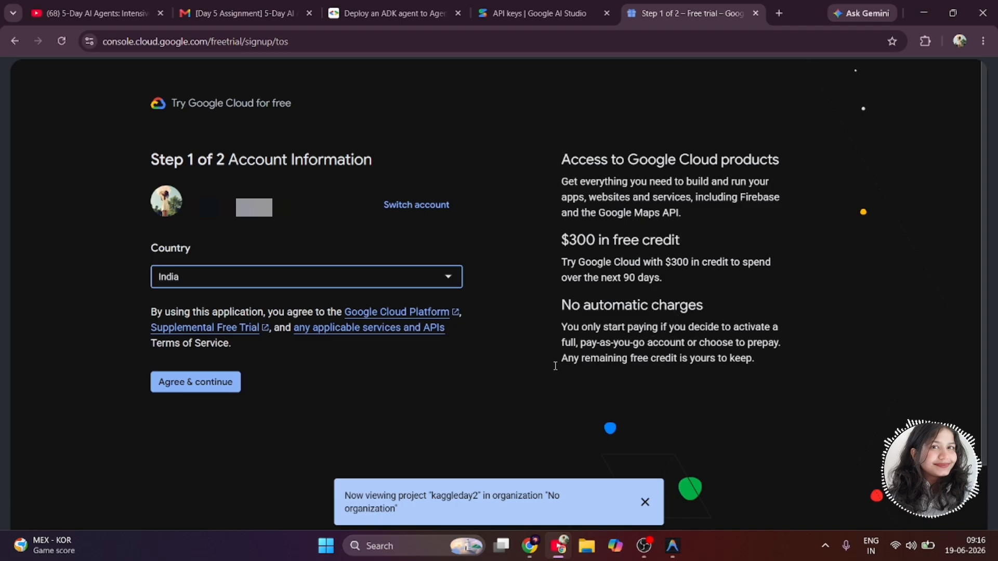
pyautogui.click(185, 389)
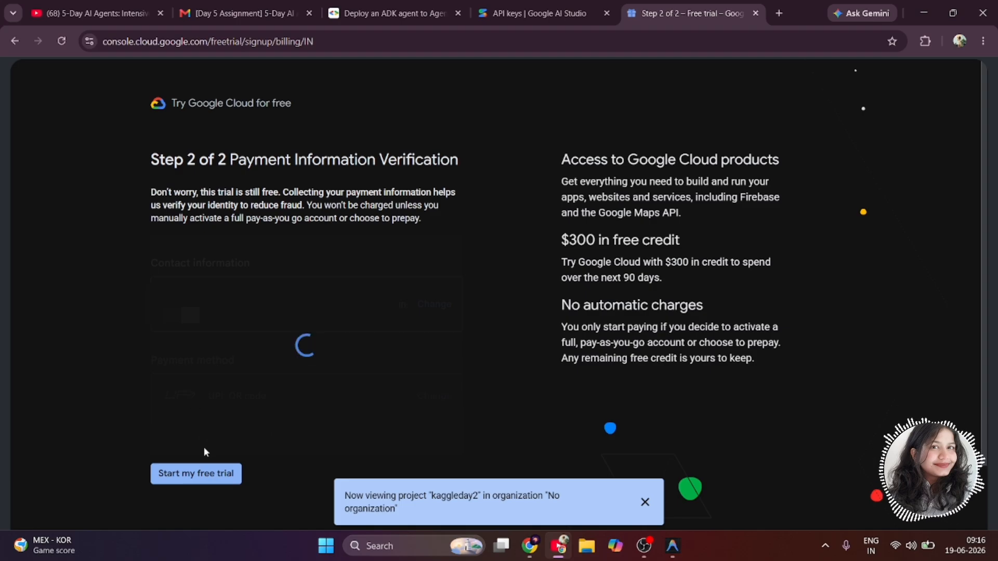
pyautogui.click(193, 473)
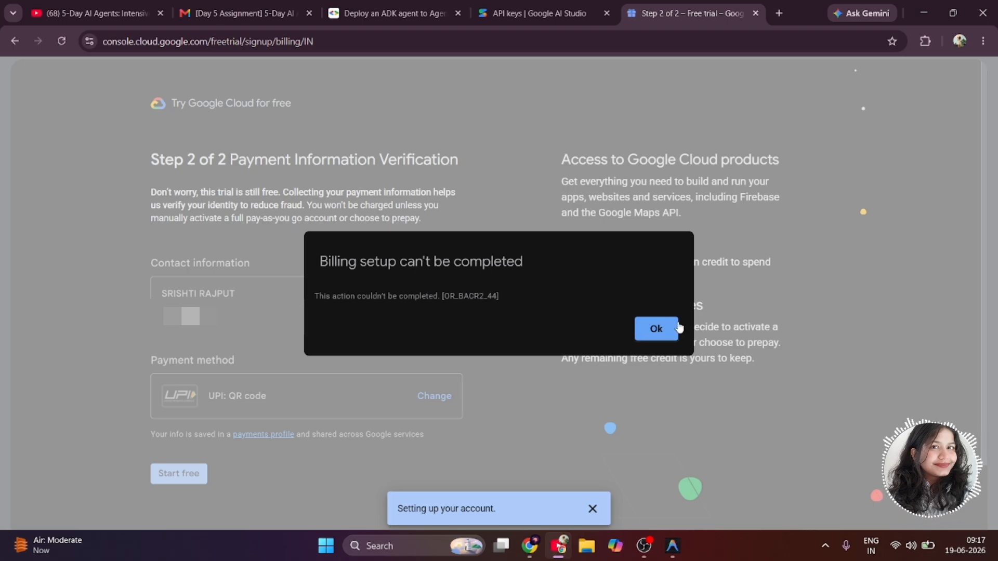
pyautogui.click(658, 329)
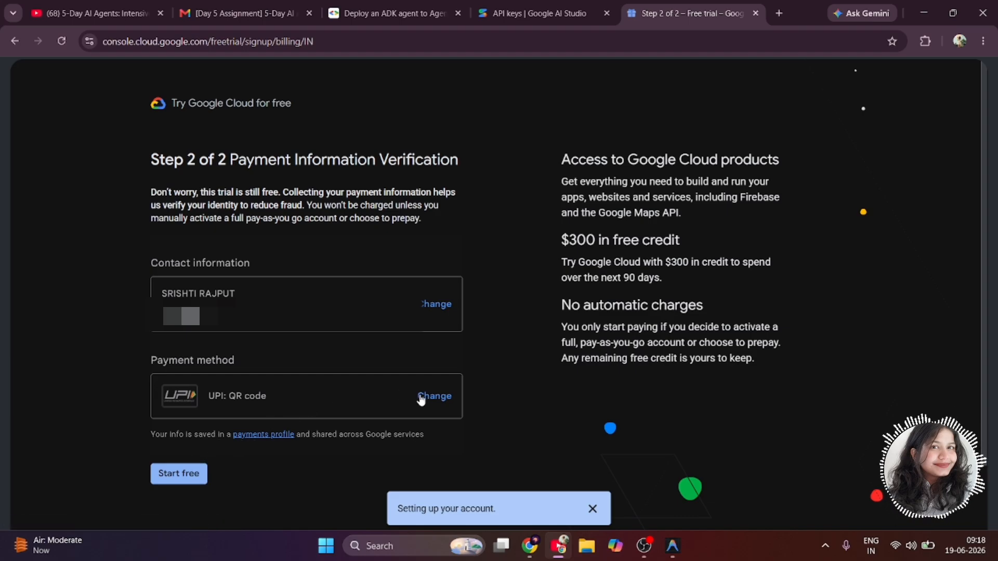
pyautogui.click(448, 310)
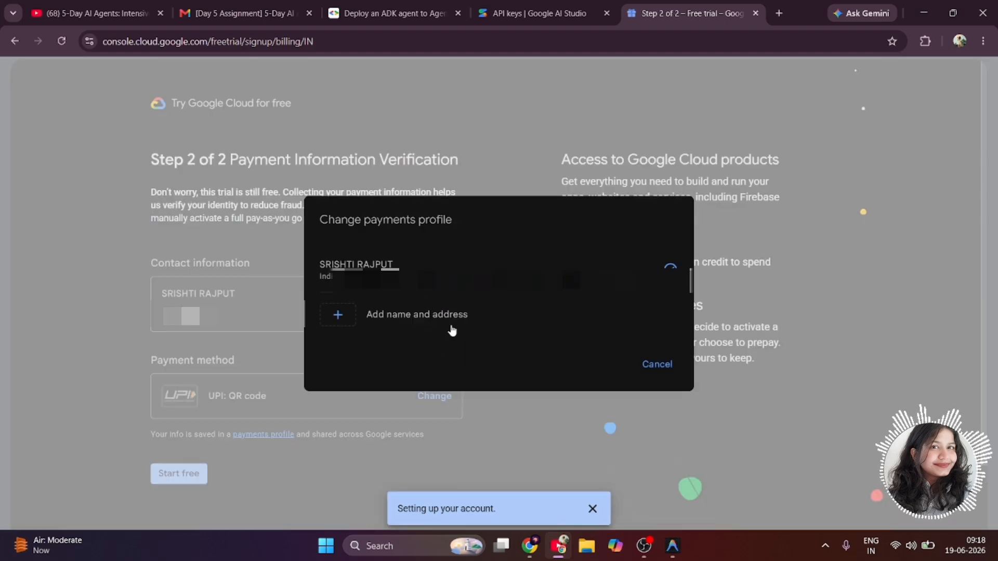
pyautogui.click(657, 364)
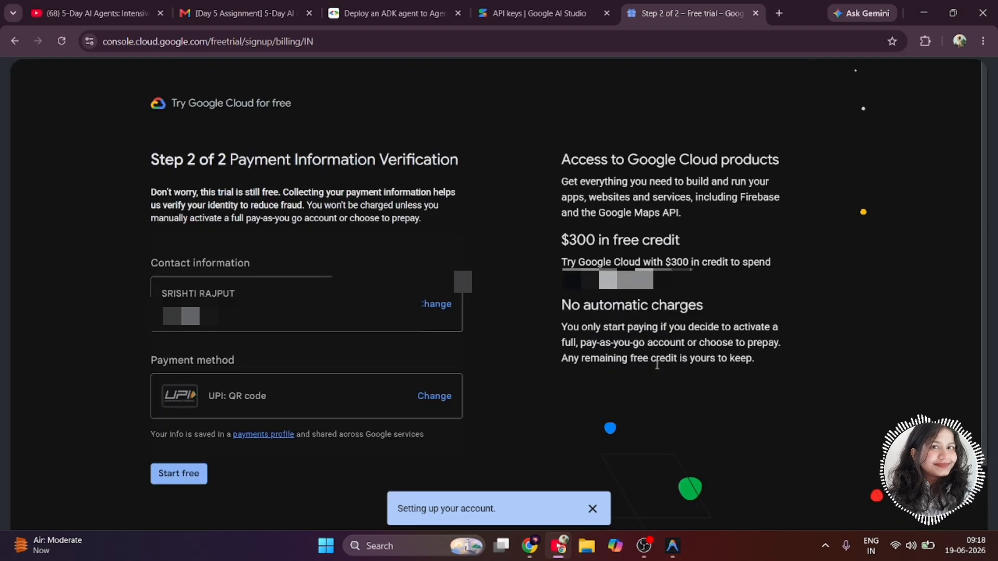
# Return to the trial's account information and switch to another Google account while staying in the current Chrome profile
pyautogui.click(14, 41)
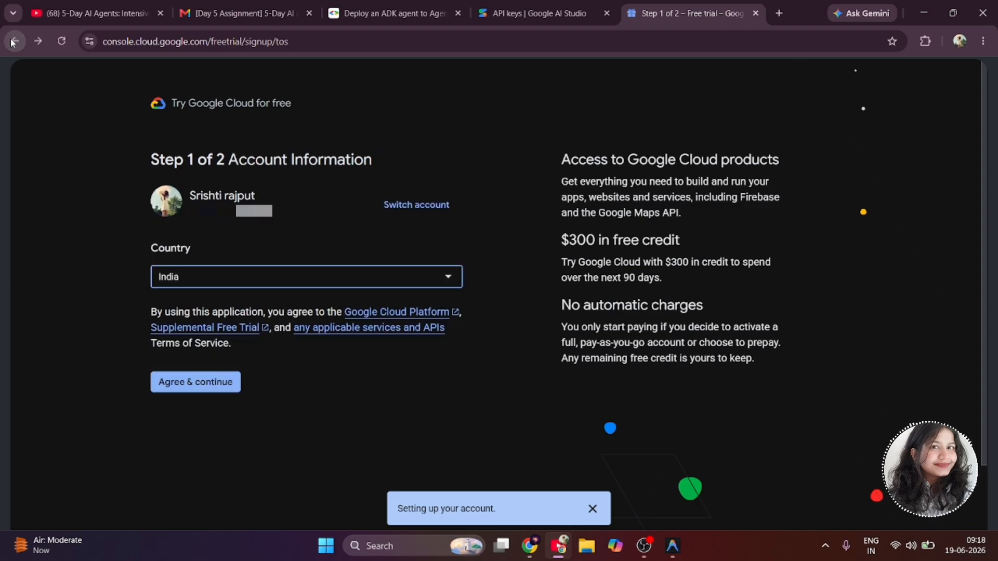
pyautogui.click(439, 206)
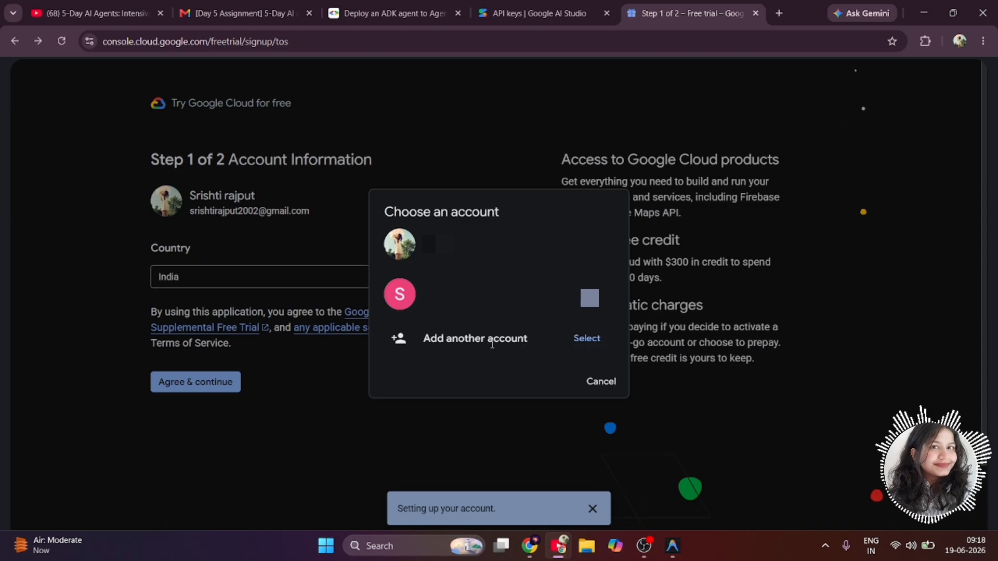
pyautogui.click(582, 344)
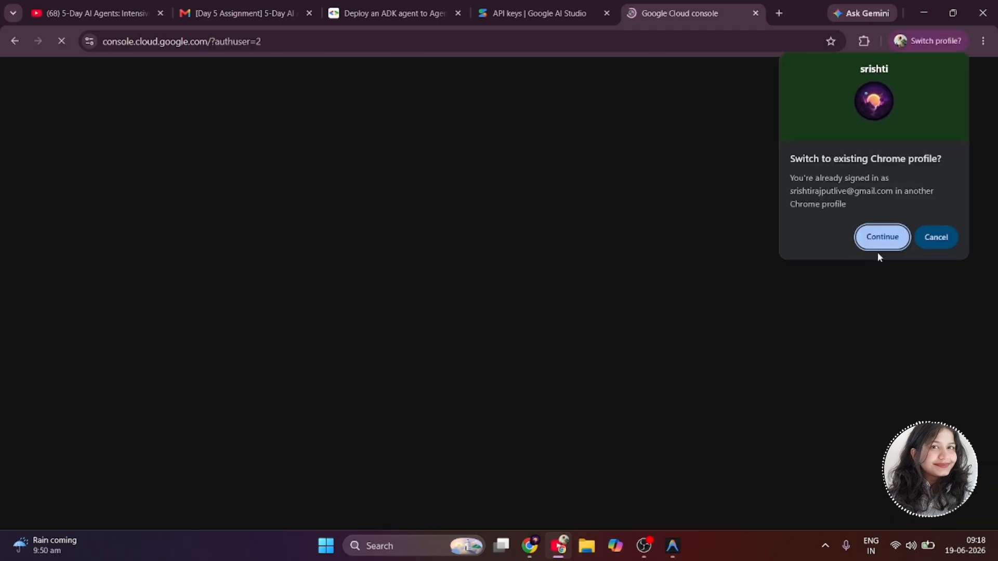
pyautogui.click(937, 238)
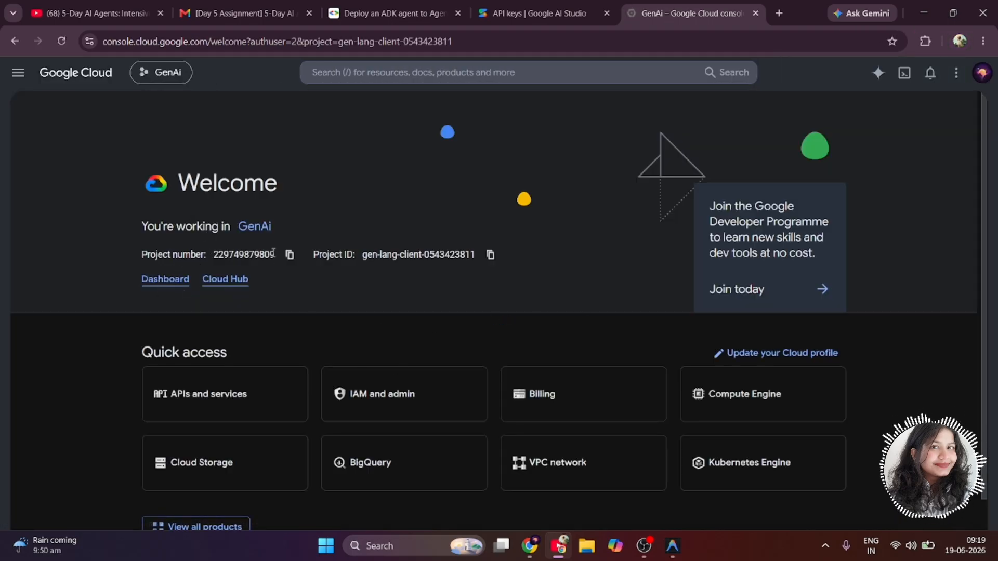
# Open billing account management from the GenAi project's billing page and list the projects with their billing status
pyautogui.click(157, 73)
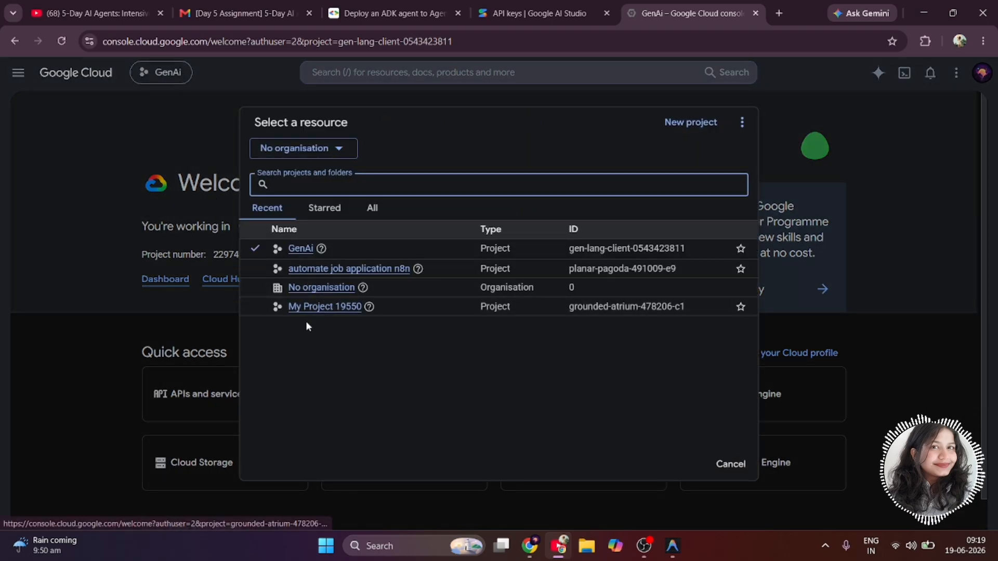
pyautogui.click(114, 263)
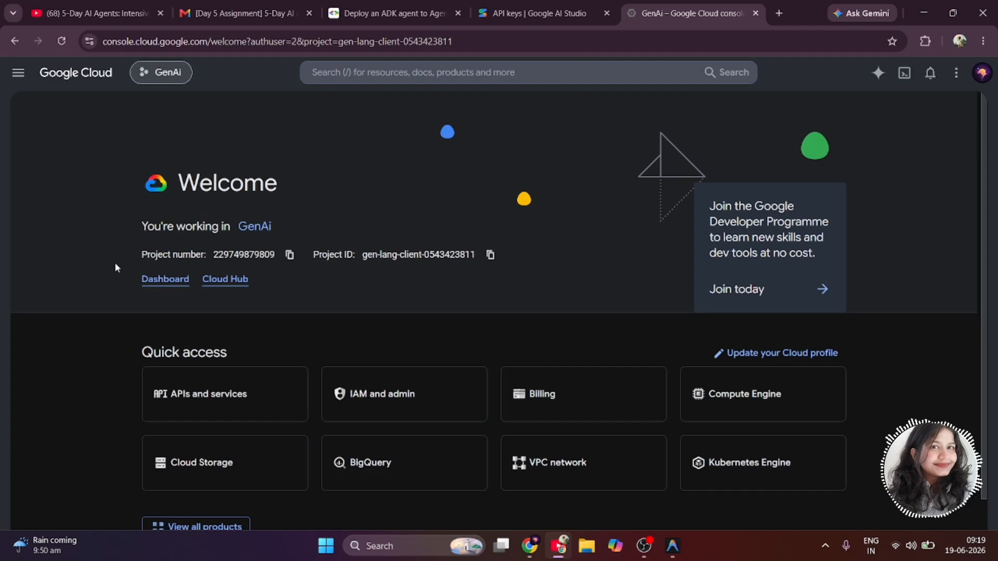
pyautogui.click(18, 72)
pyautogui.click(51, 286)
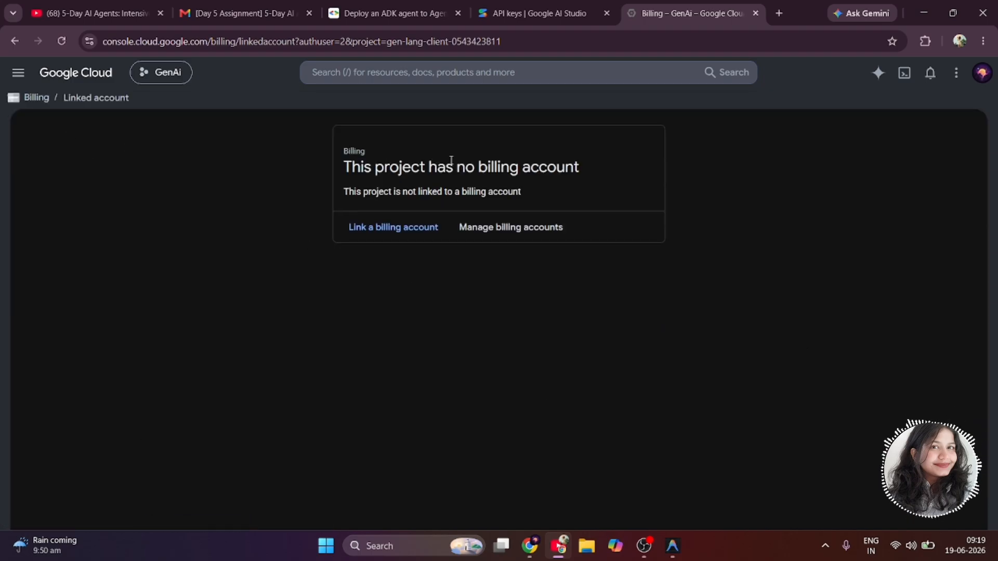
pyautogui.click(509, 229)
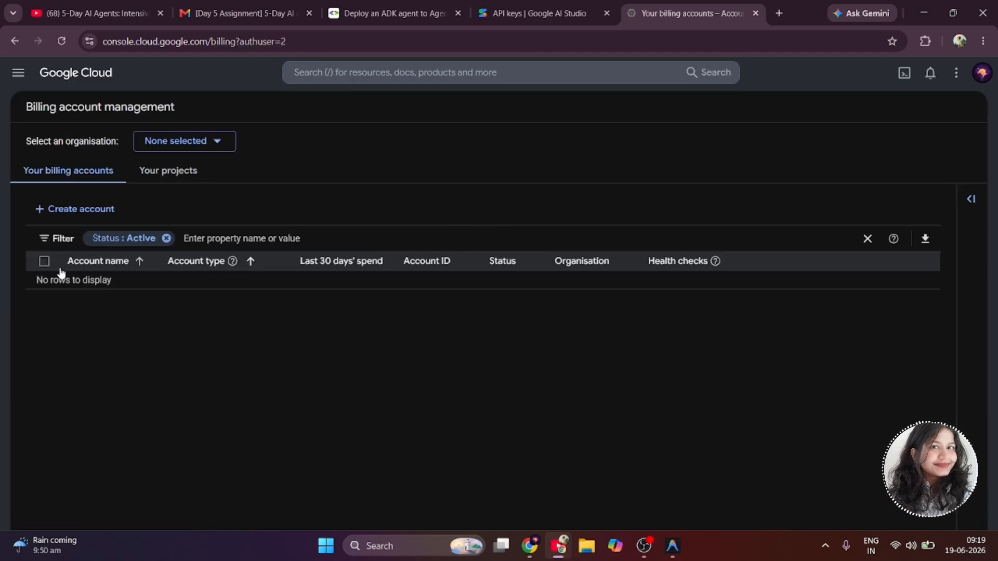
pyautogui.click(187, 177)
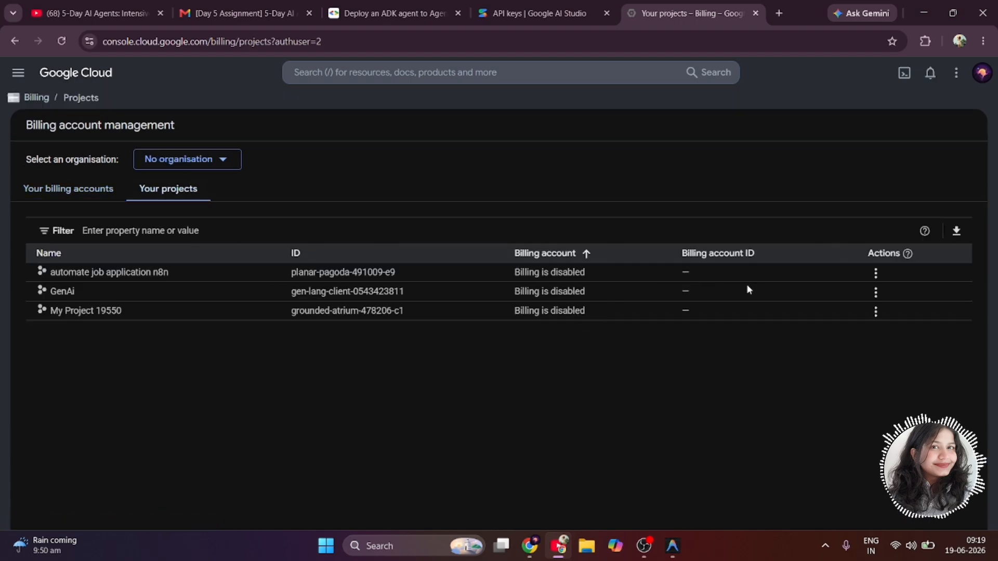
# Try to change the billing account linked to the GenAi project
pyautogui.click(875, 292)
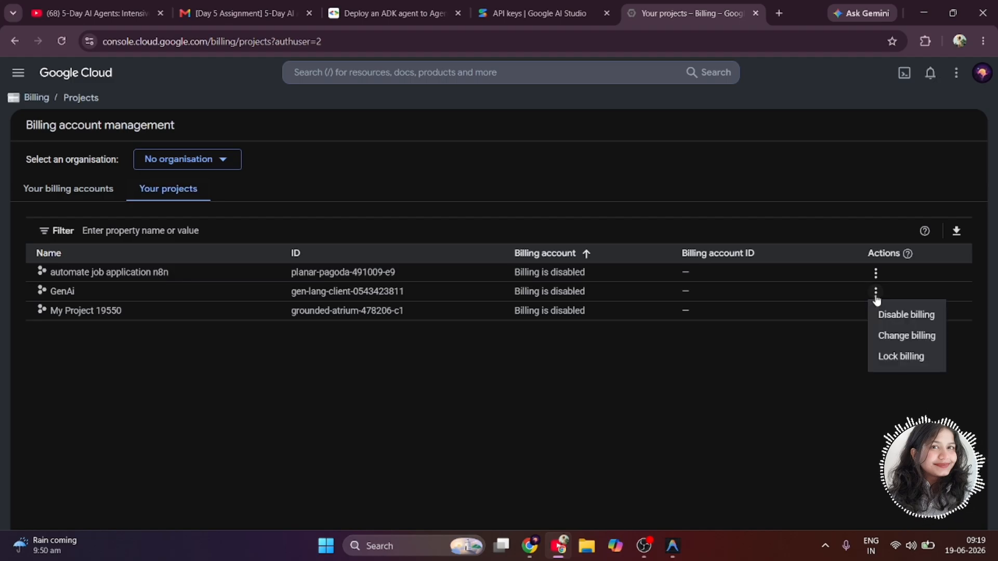
pyautogui.click(891, 337)
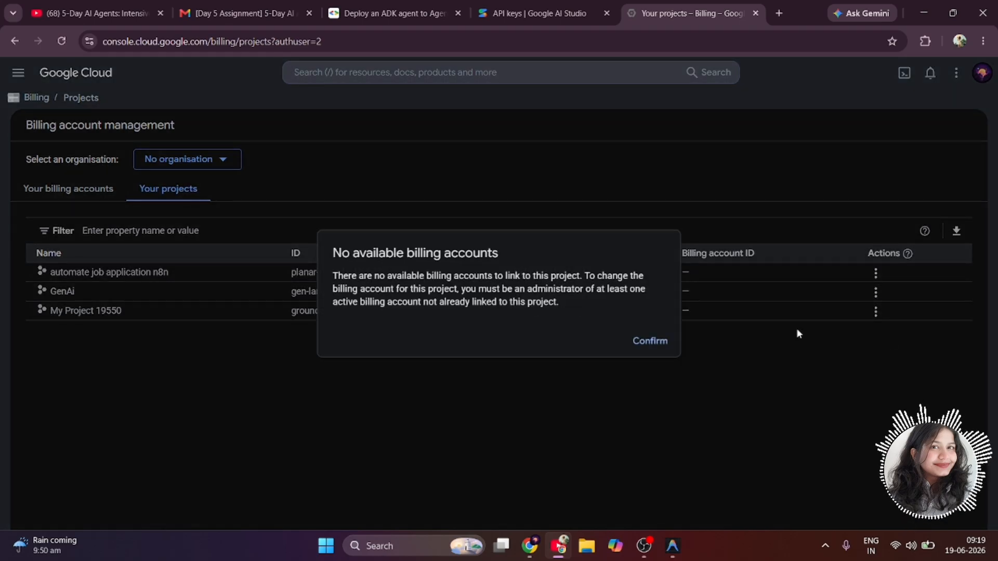
pyautogui.click(647, 340)
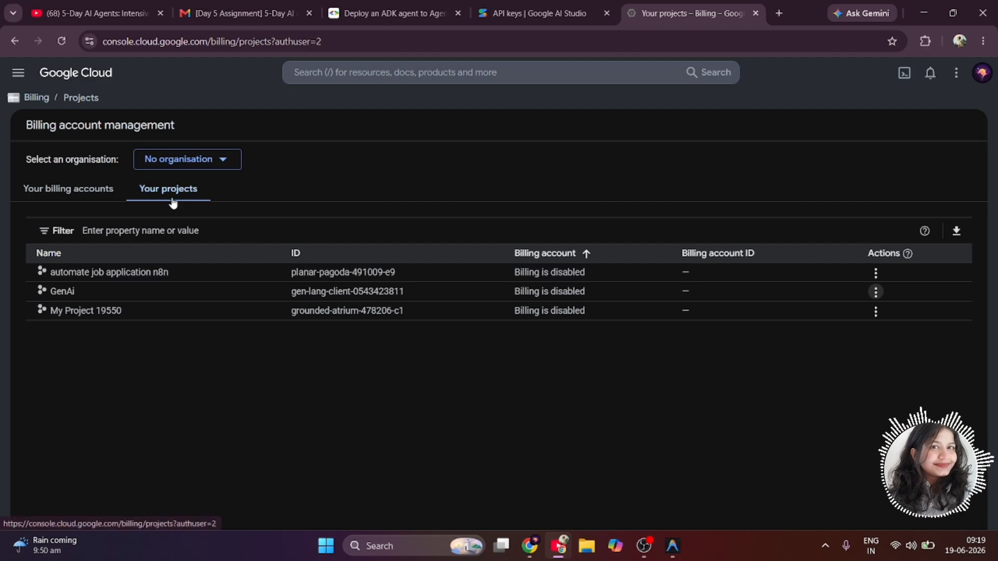
# Show the projects of the account's own organisation and try to change the billing account for My First Project
pyautogui.click(196, 167)
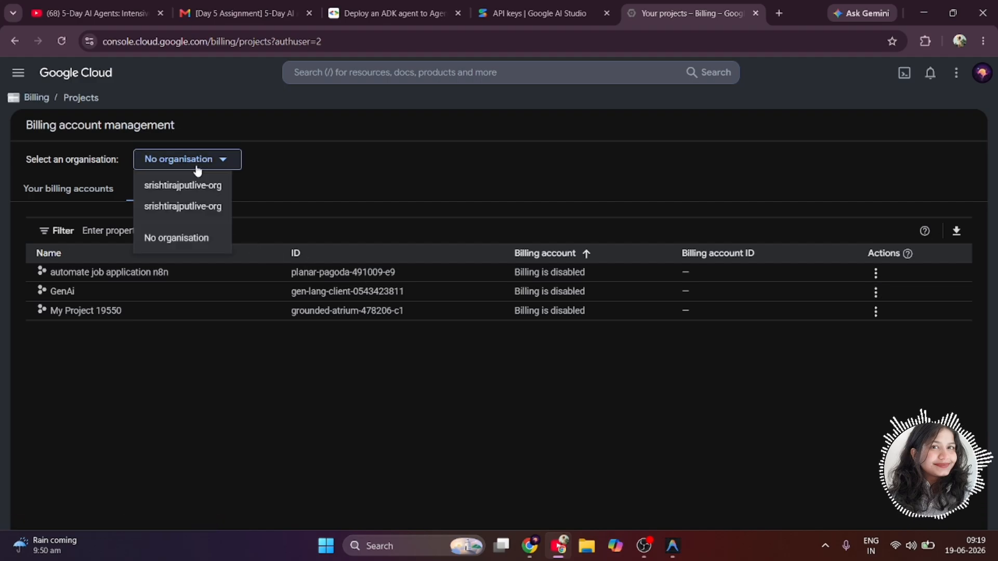
pyautogui.click(196, 197)
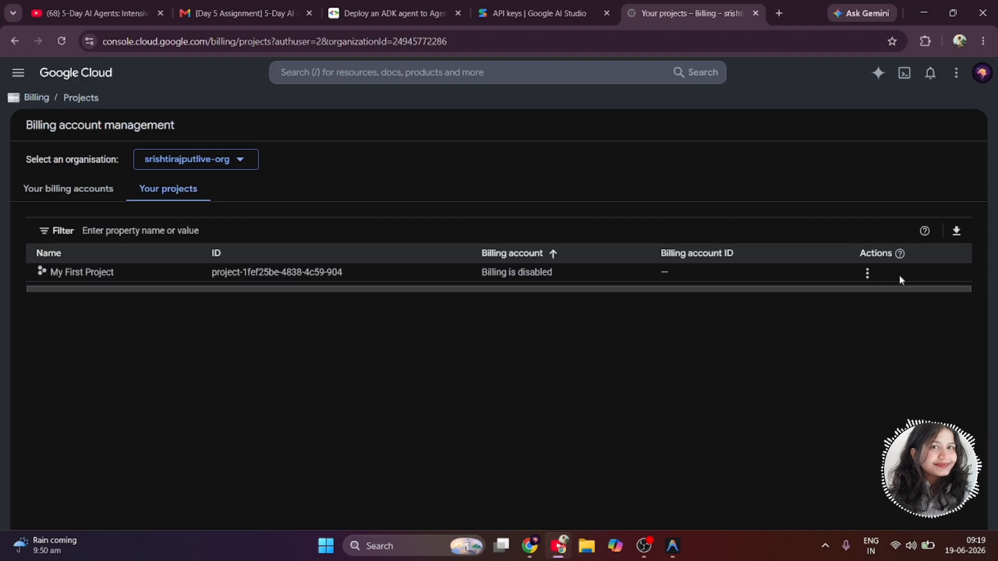
pyautogui.click(868, 273)
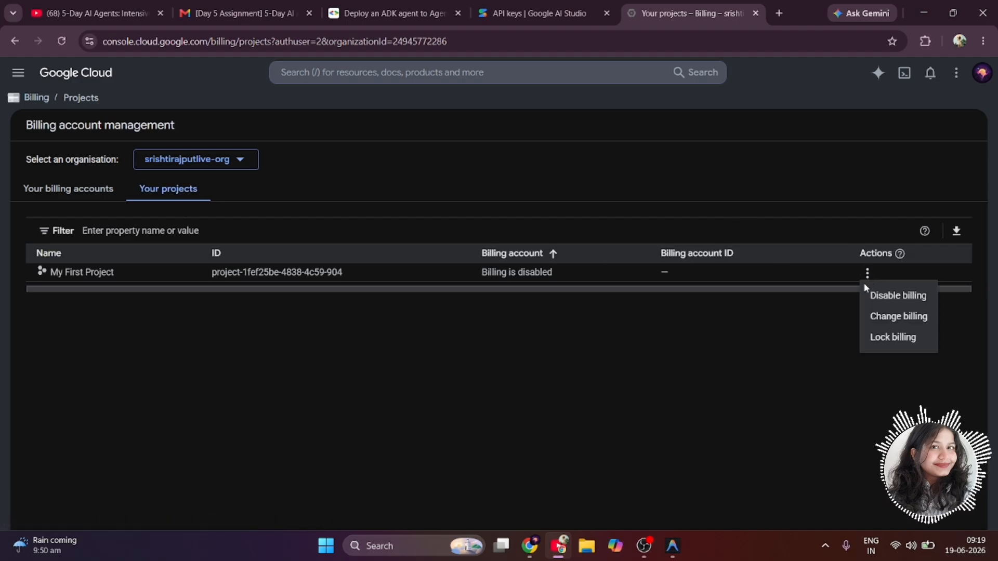
pyautogui.click(869, 317)
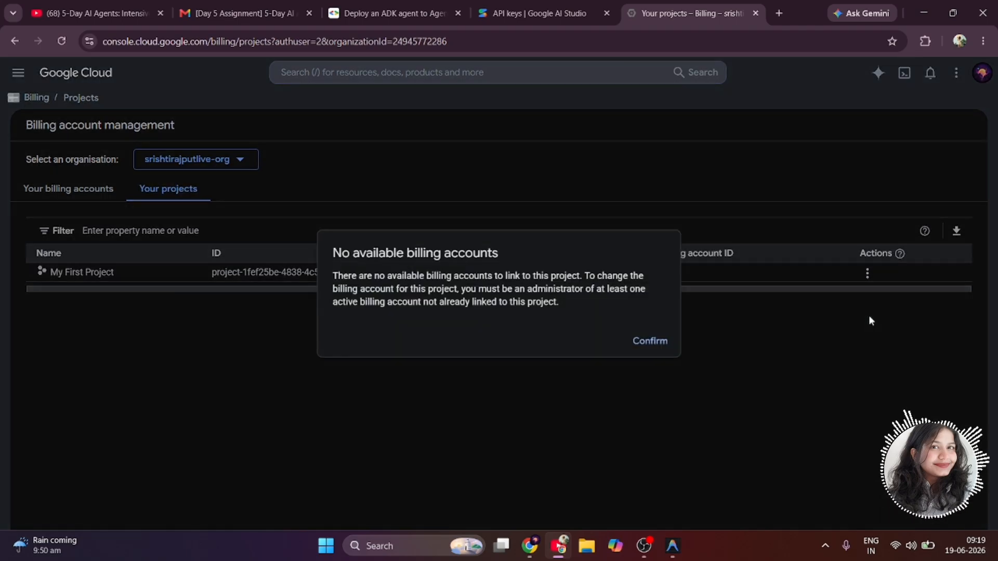
pyautogui.click(640, 342)
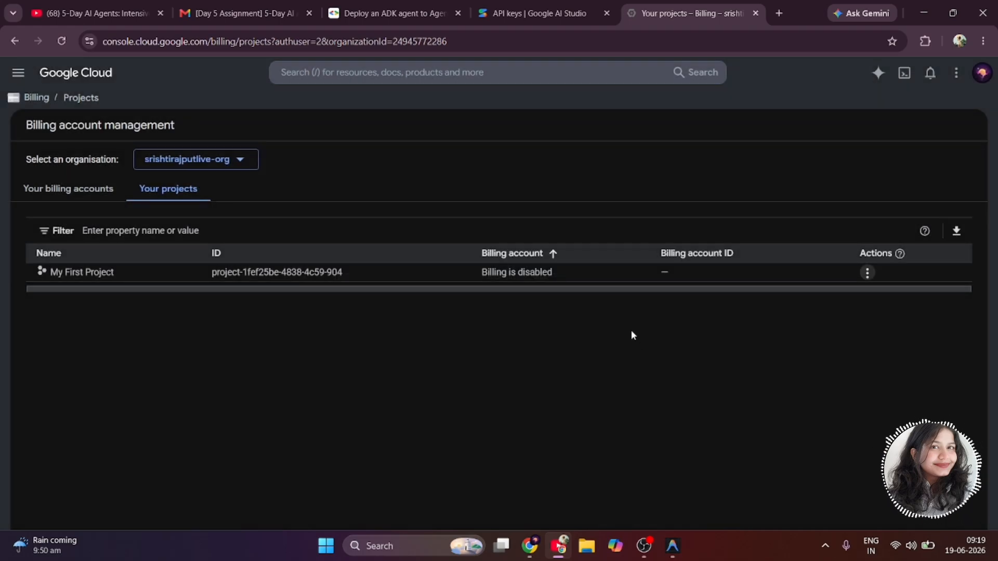
# Create the billing account My Billing Account 1 for the account's organisation in India and enable billing with UPI: QR code
pyautogui.click(10, 46)
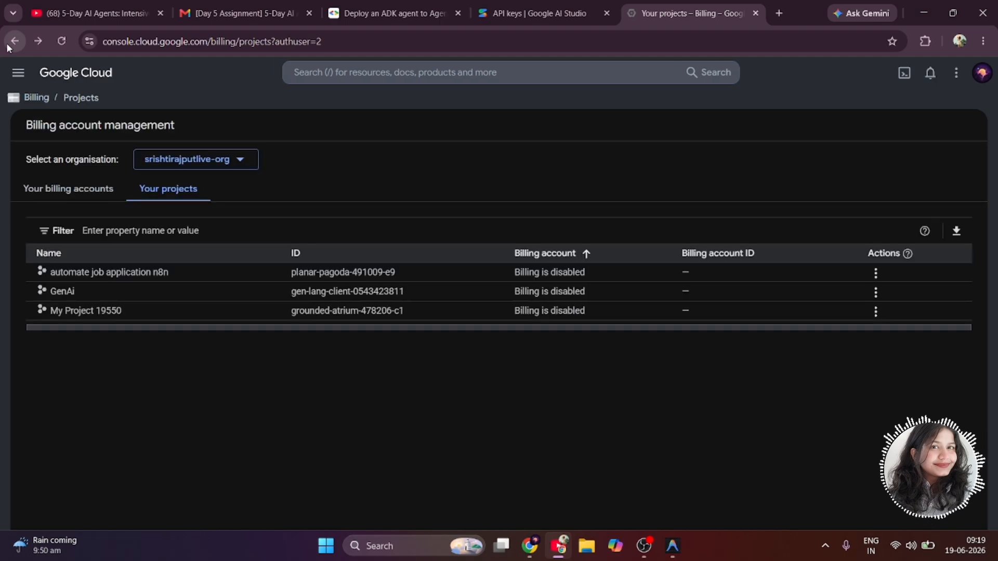
pyautogui.click(85, 194)
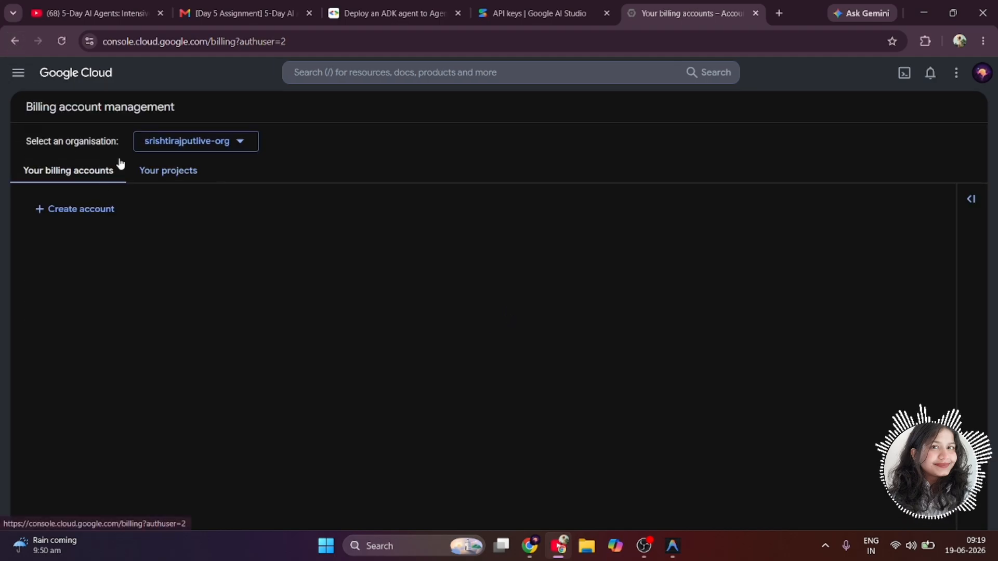
pyautogui.click(120, 214)
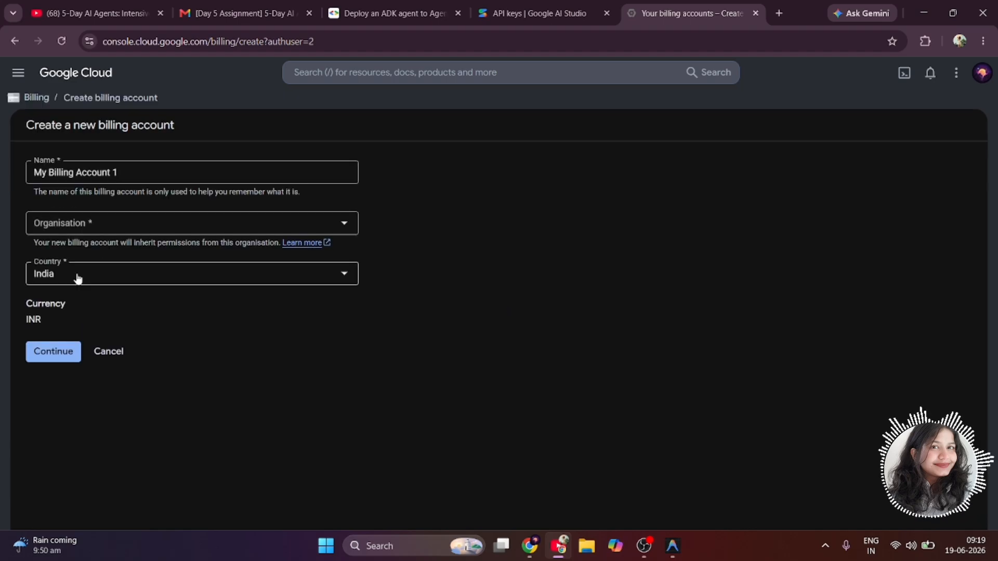
pyautogui.click(48, 351)
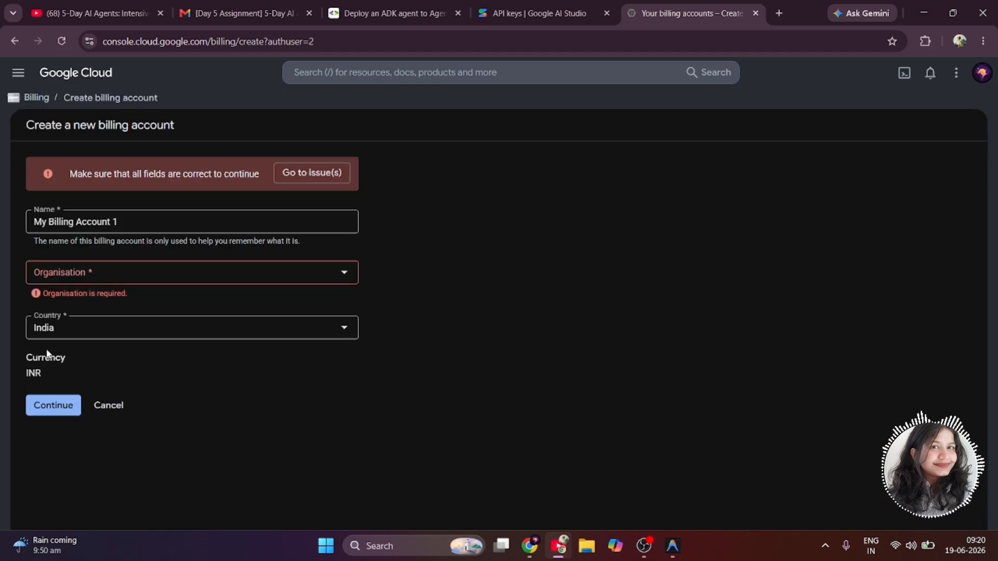
pyautogui.click(45, 272)
pyautogui.click(73, 299)
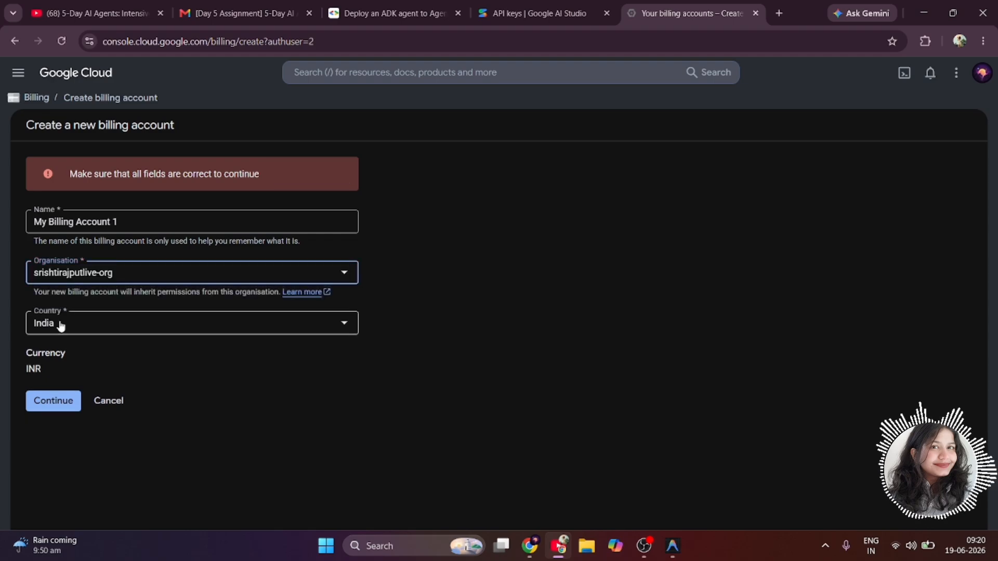
pyautogui.click(56, 403)
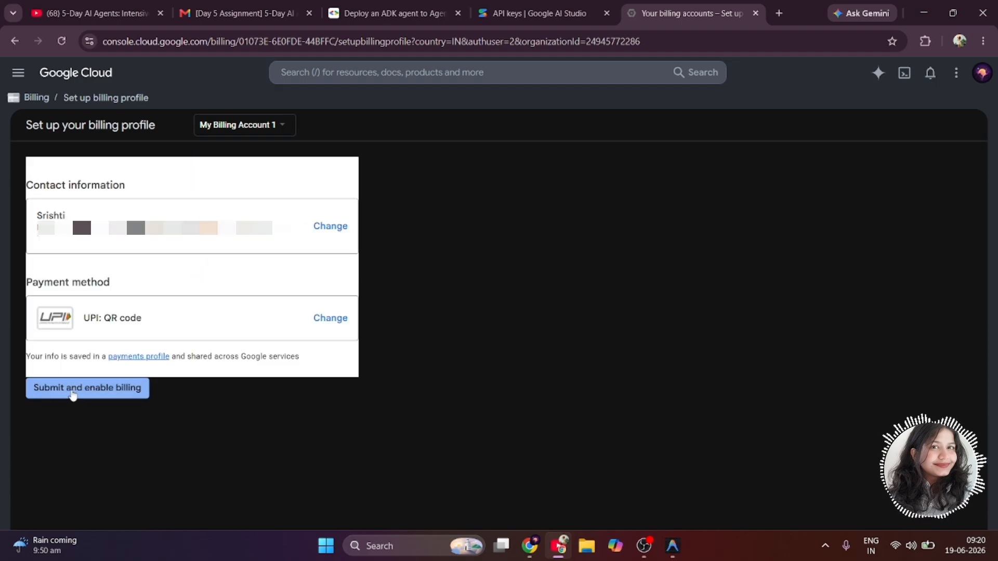
pyautogui.click(71, 390)
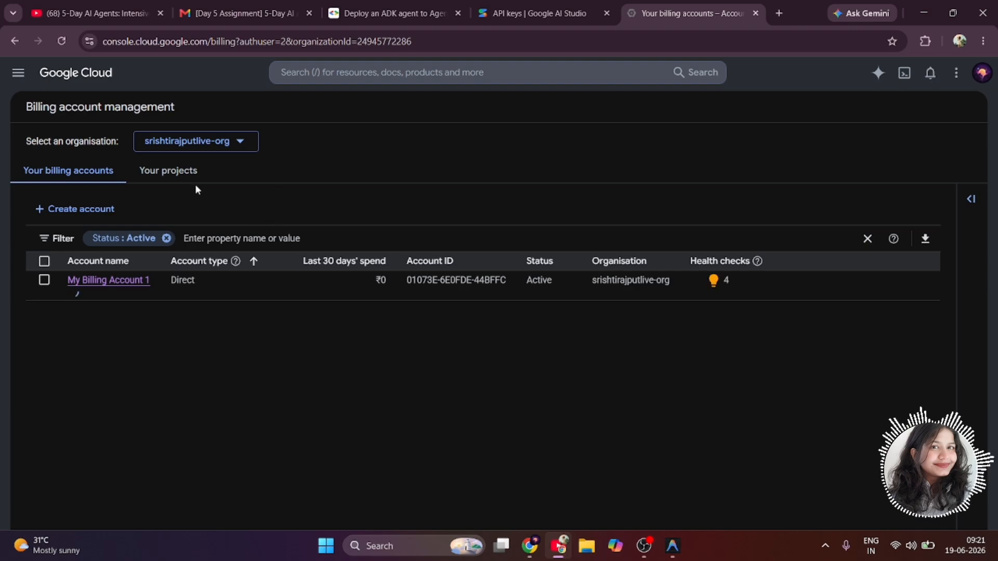
# Set My Billing Account 1 as the billing account for My First Project in the organisation's project list
pyautogui.click(173, 174)
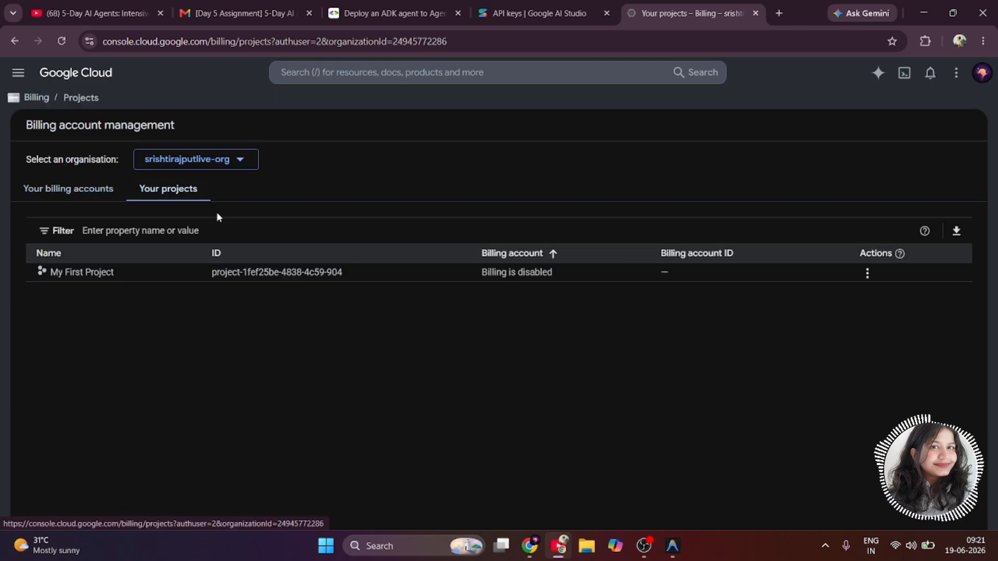
pyautogui.click(867, 272)
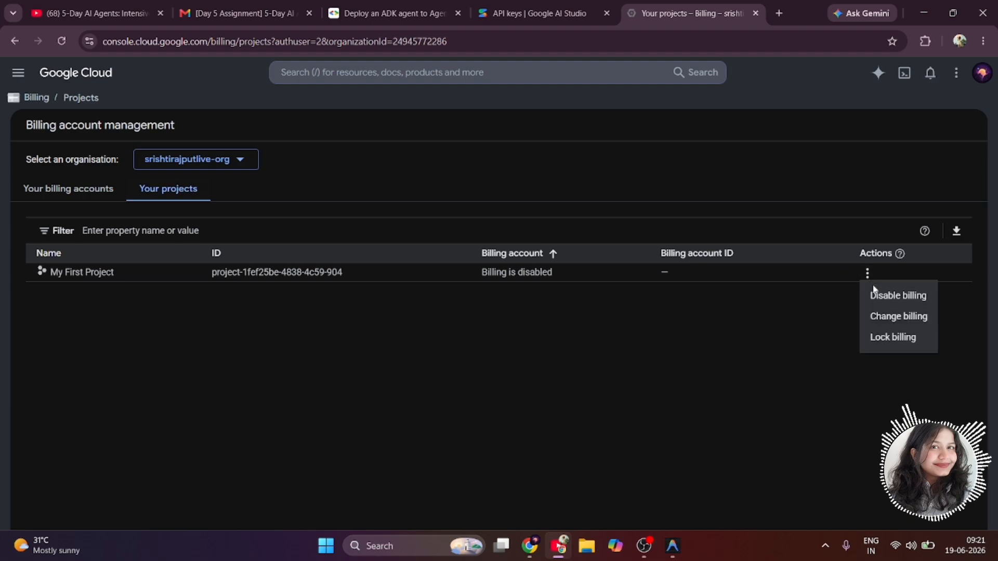
pyautogui.click(889, 318)
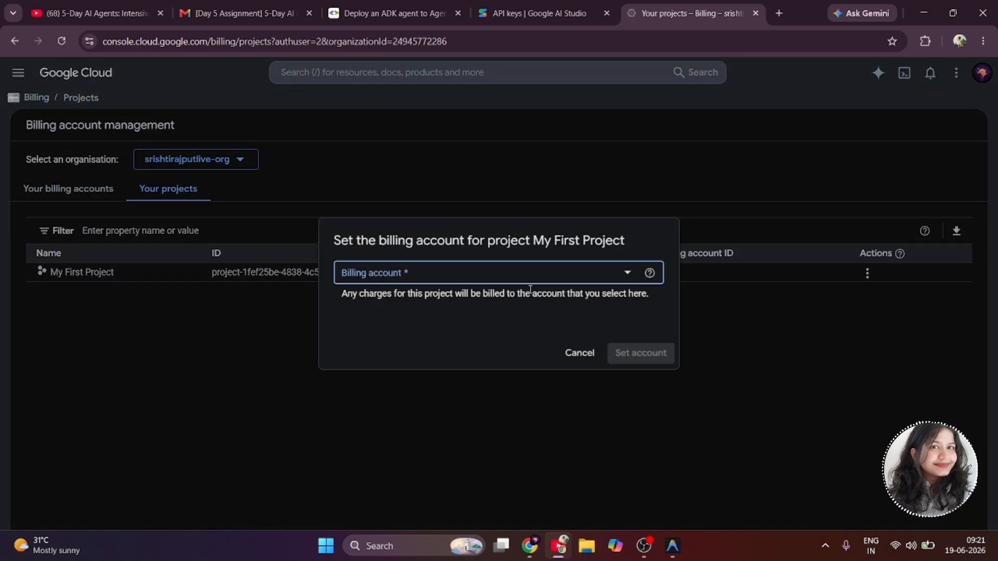
pyautogui.click(509, 269)
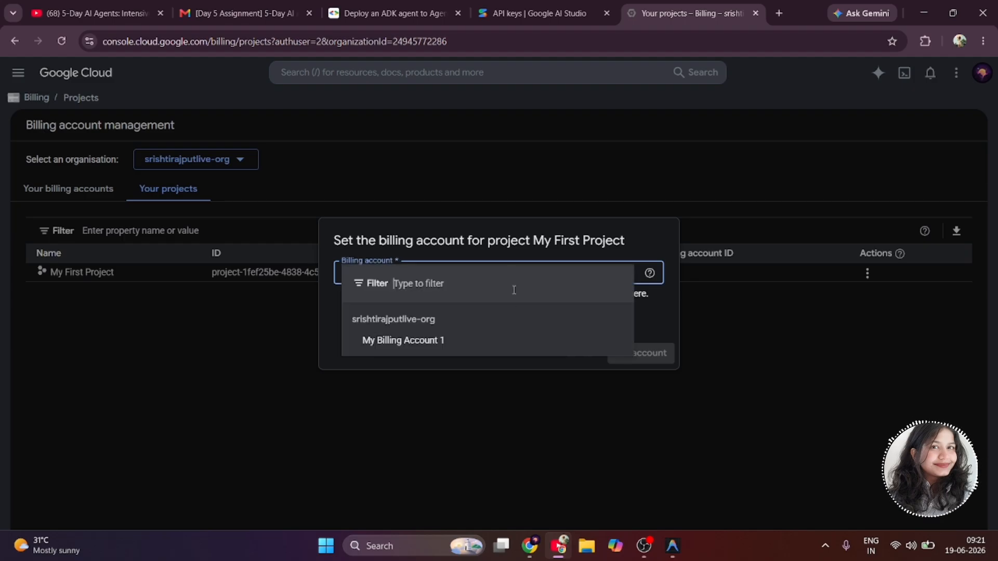
pyautogui.click(483, 341)
pyautogui.click(643, 360)
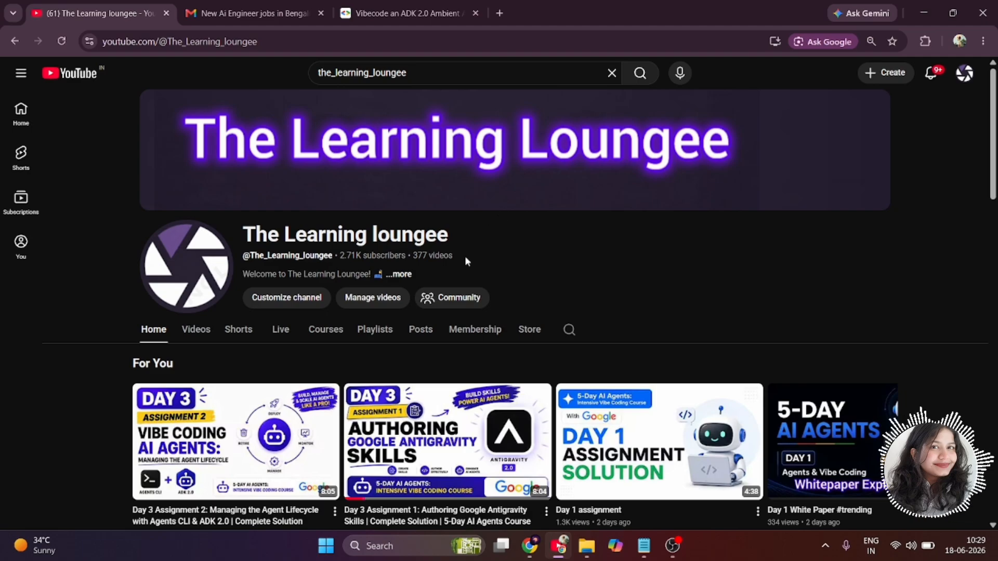
# Switch to YouTube, look through The Learning loungee channel's latest course videos and open the channel's playlists
pyautogui.scroll(-1, 319, 398)
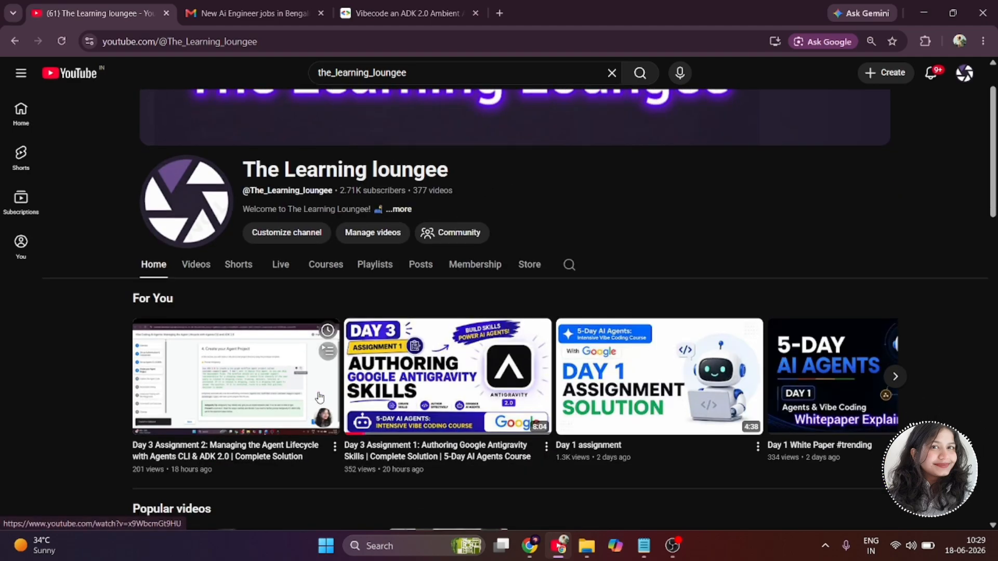
pyautogui.click(199, 261)
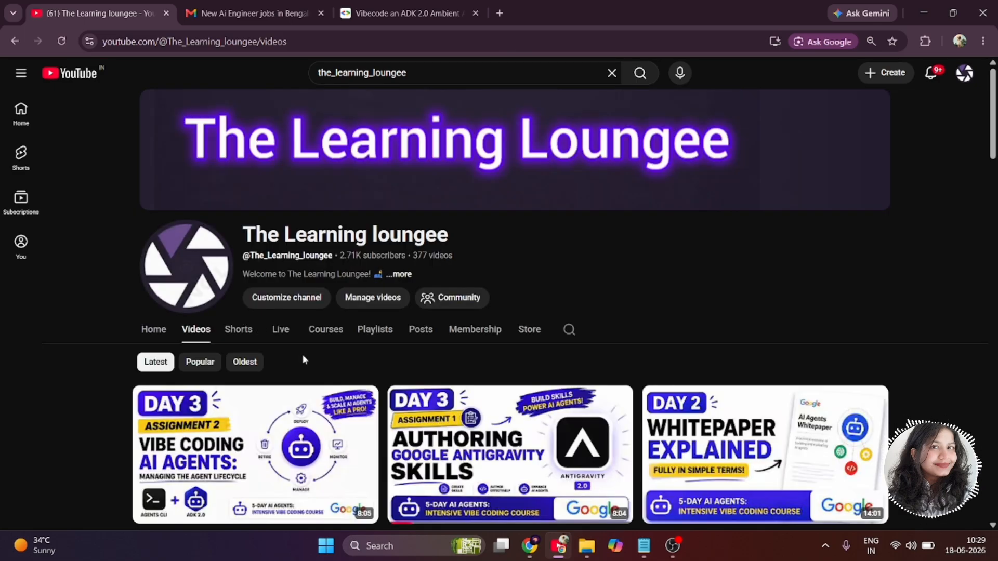
pyautogui.scroll(-2, 303, 356)
pyautogui.scroll(-2, 304, 360)
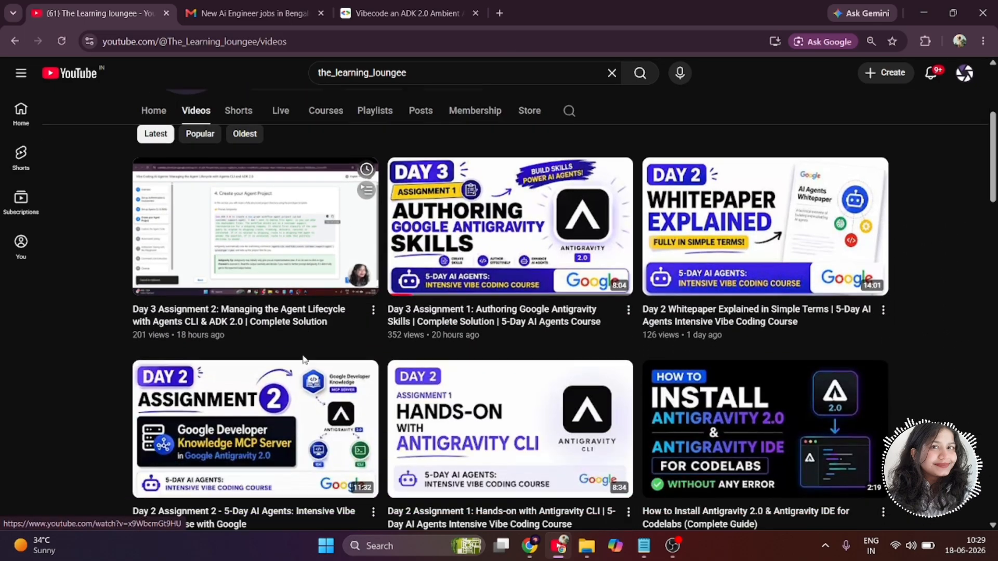
pyautogui.scroll(-3, 304, 360)
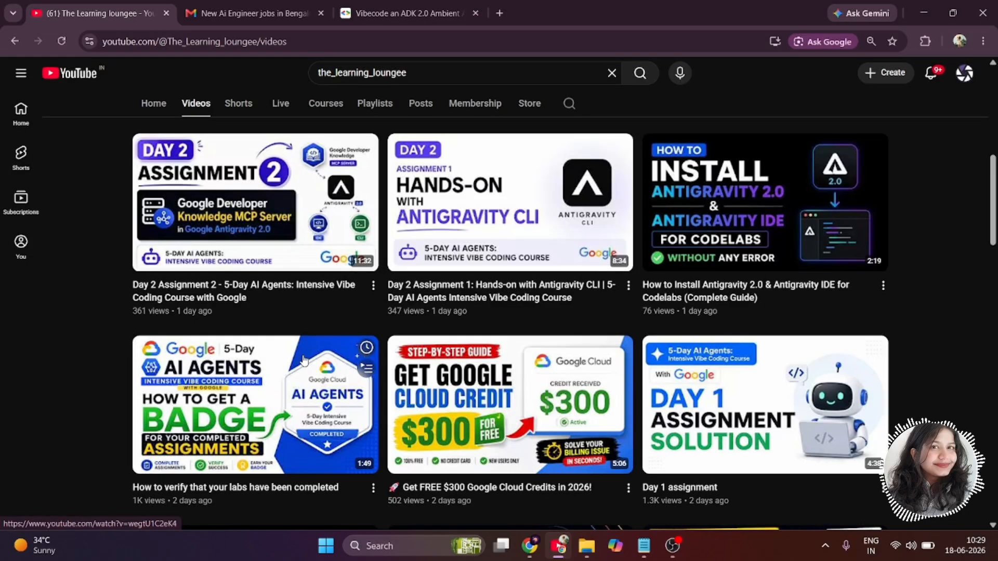
pyautogui.scroll(-2, 304, 360)
pyautogui.scroll(5, 304, 359)
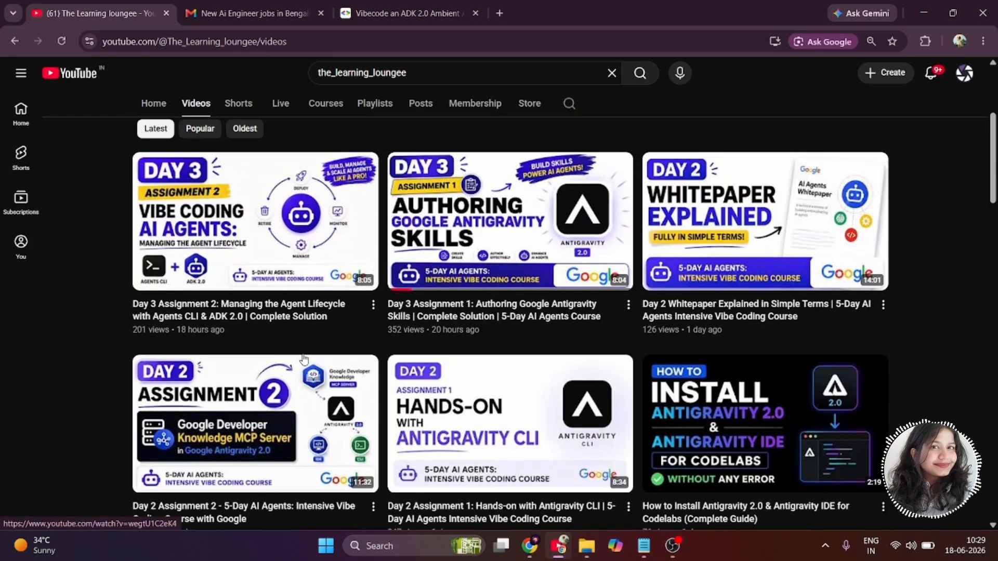
pyautogui.scroll(4, 304, 358)
pyautogui.click(370, 334)
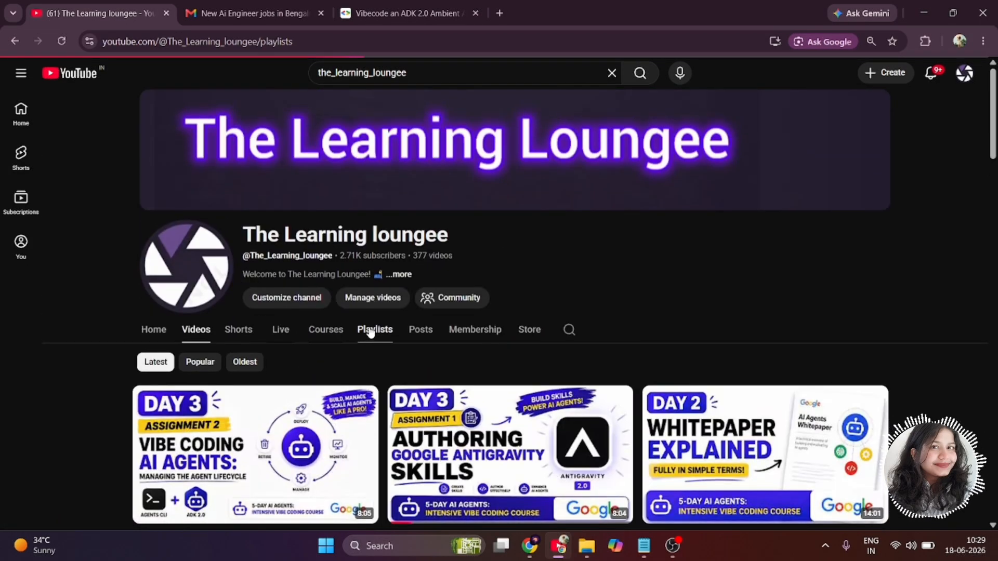